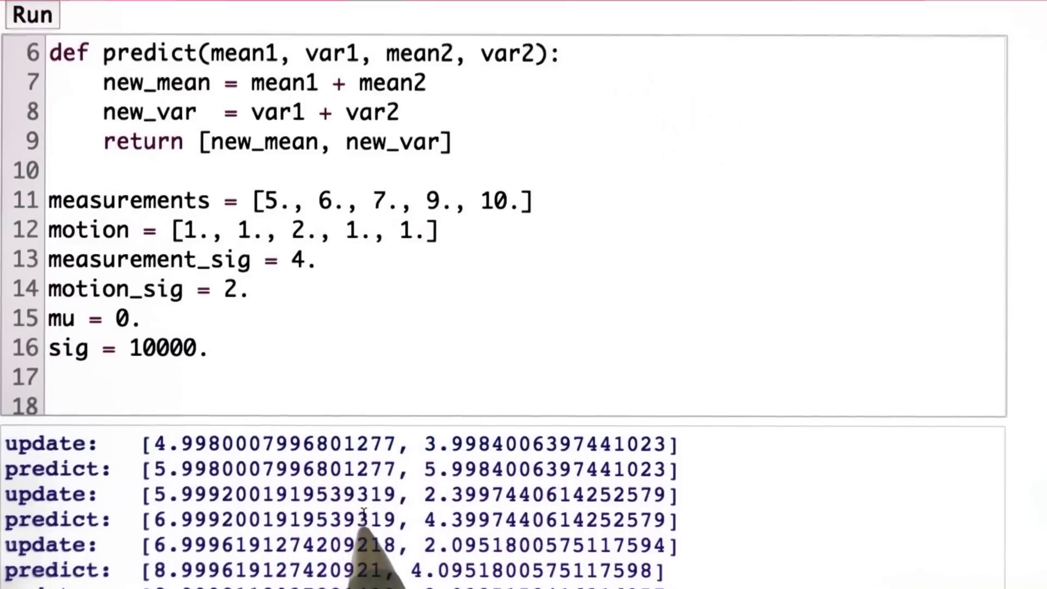
{"action": "scroll", "coordinate": [352, 491], "scroll_direction": "down", "scroll_amount": 3}
{"action": "scroll", "coordinate": [353, 520], "scroll_direction": "down", "scroll_amount": 1}
{"action": "scroll", "coordinate": [233, 561], "scroll_direction": "down", "scroll_amount": 1}
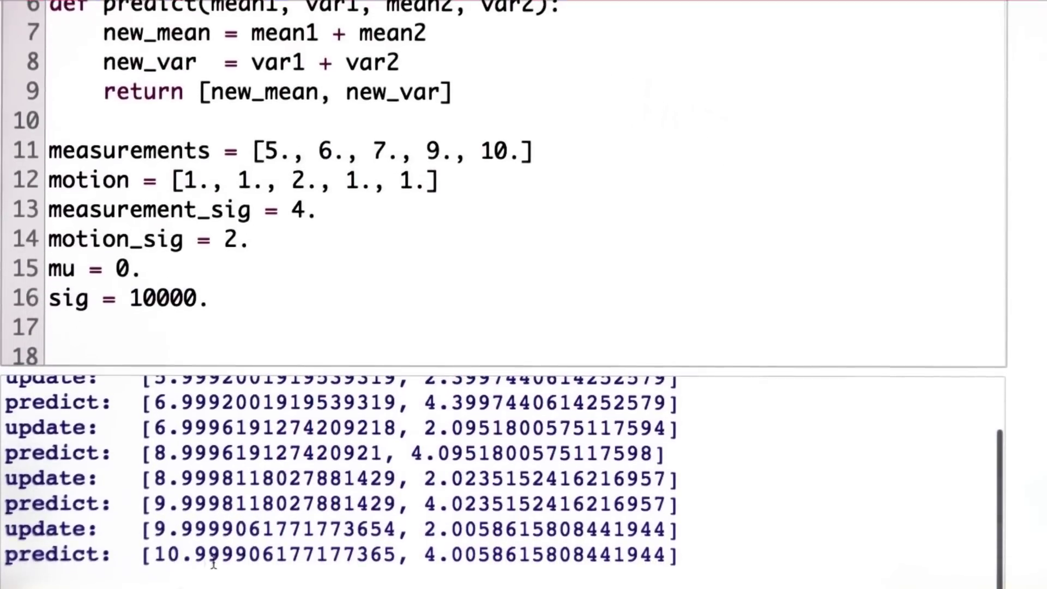